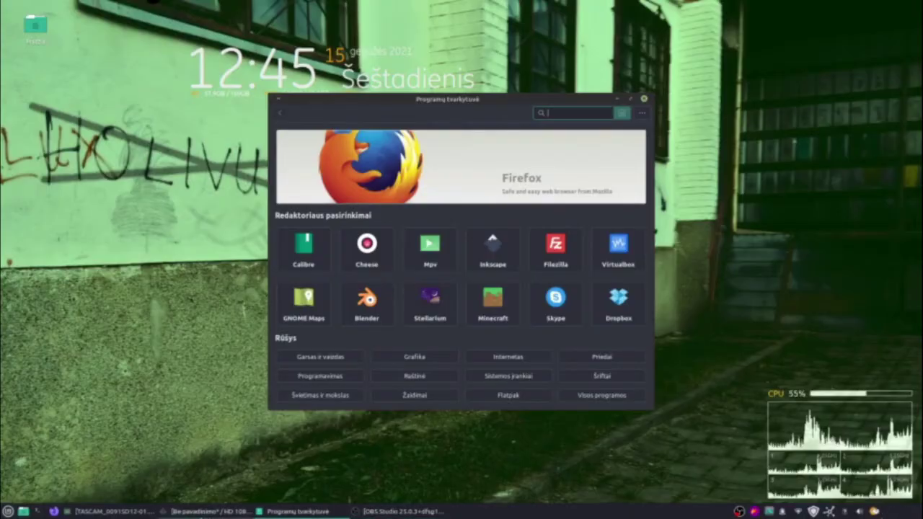
Start the audio track, minimize the media player, and maximize Software Manager
click(108, 511)
click(25, 255)
click(365, 10)
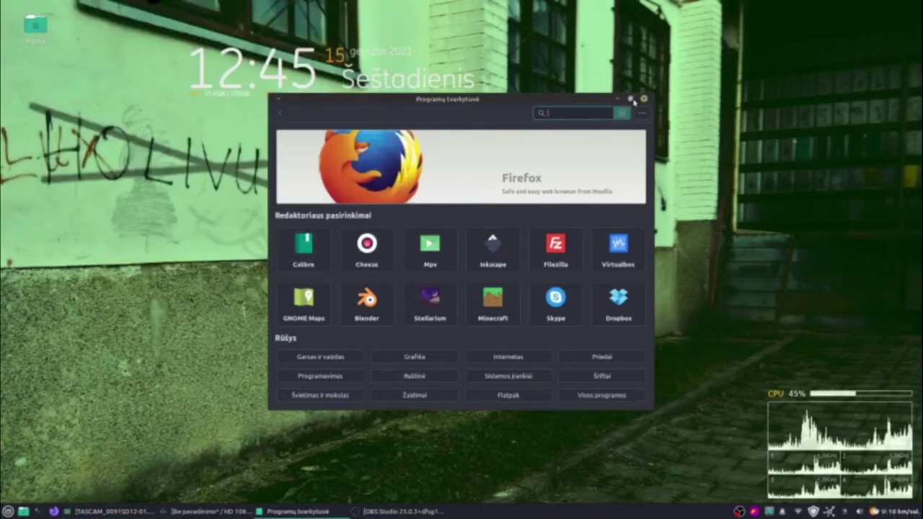
click(636, 103)
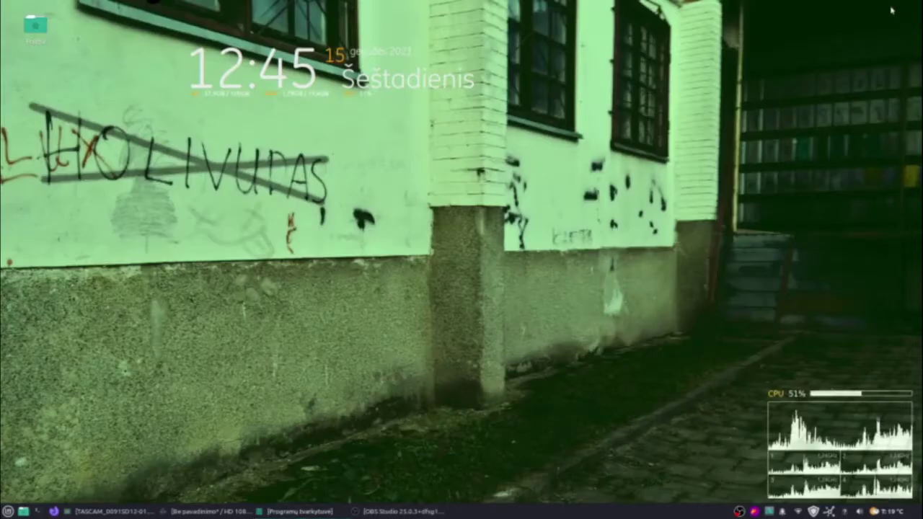
Launch GIMP via a 'gi' Mint menu search, then return to Software Manager
click(890, 6)
click(7, 511)
text(g)
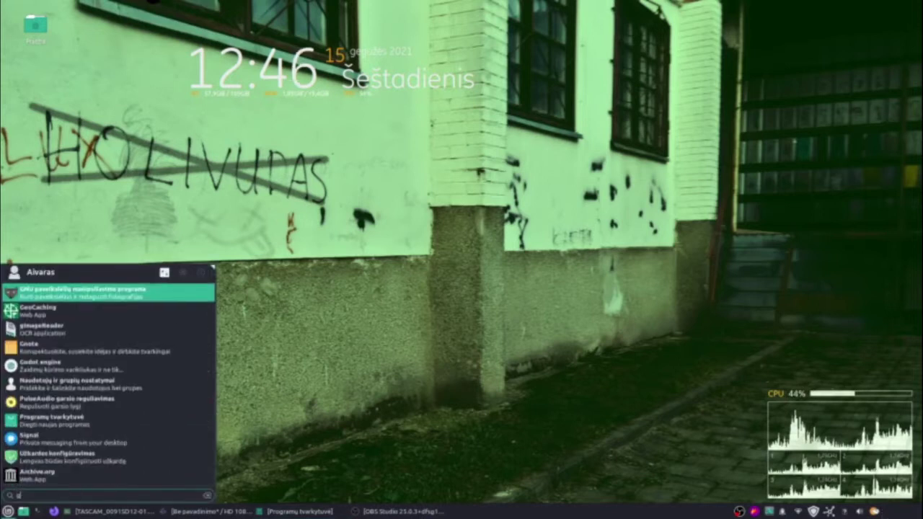
text(i)
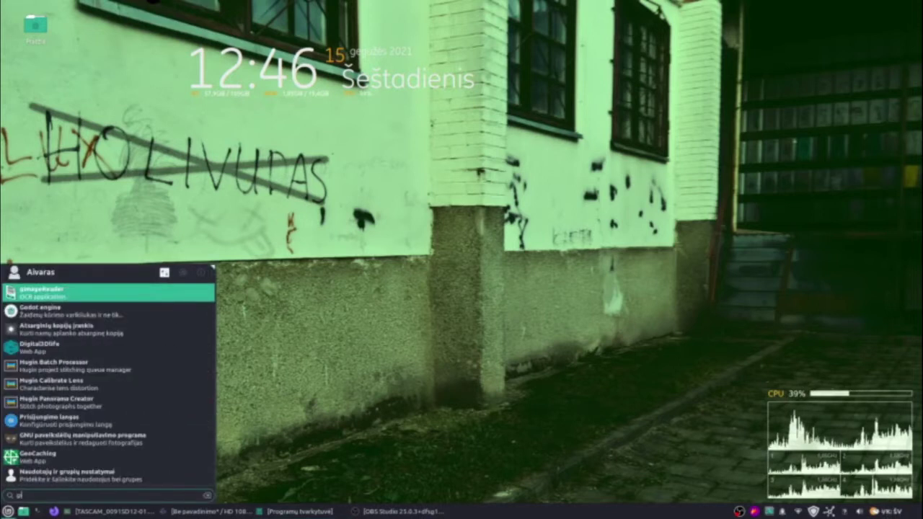
click(106, 439)
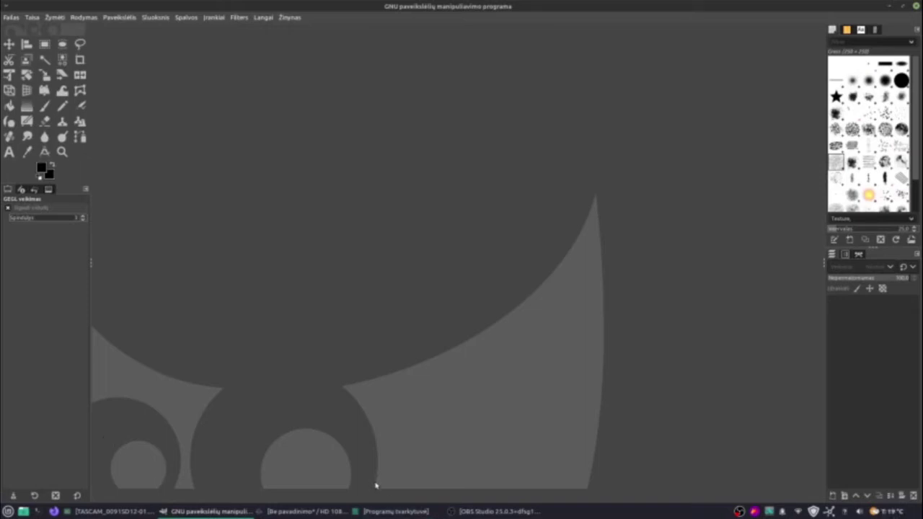
click(393, 511)
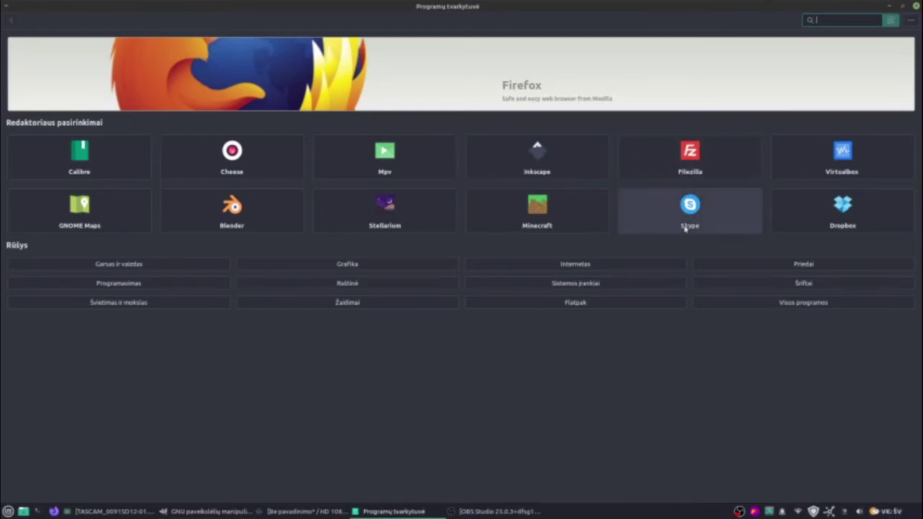
Search Software Manager for 'gimp' and capture the whole screen
text(gimp)
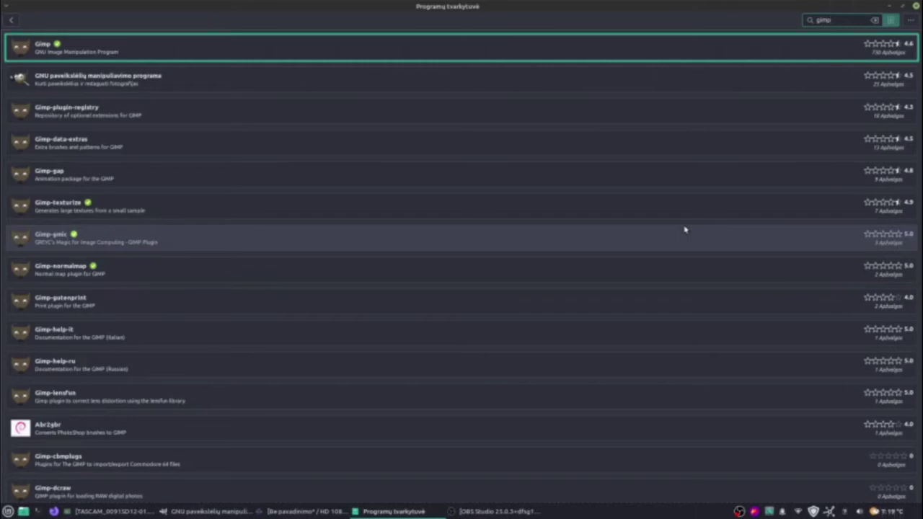
click(754, 512)
drag(1, 1, 809, 470)
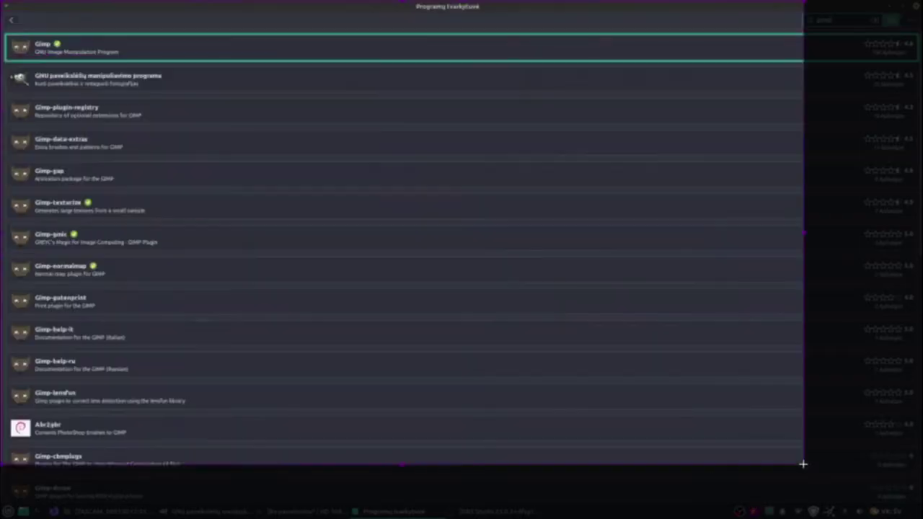
key(Return)
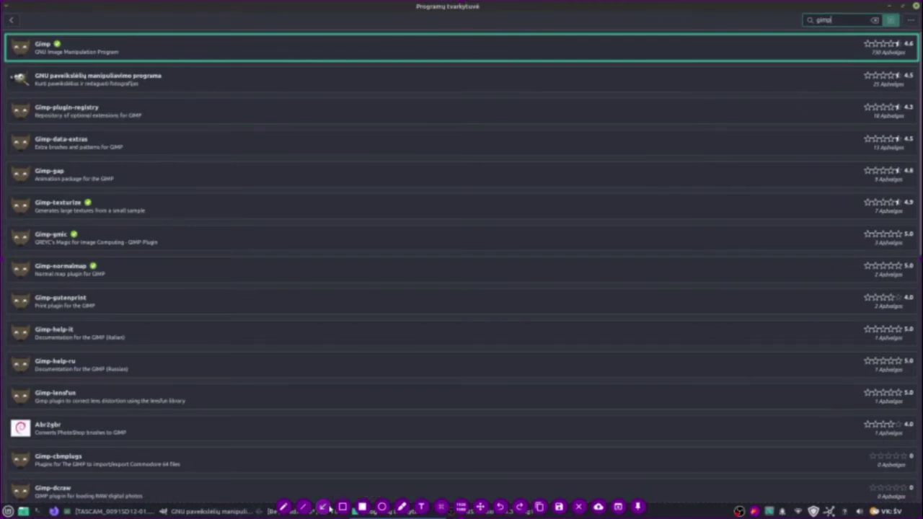
Draw arrows marking Gimp-texturize and Gimp-normalmap, then dismiss the annotations
mouse_move(424, 207)
mouse_down()
mouse_move(221, 191)
mouse_move(110, 203)
mouse_up()
drag(412, 276, 104, 266)
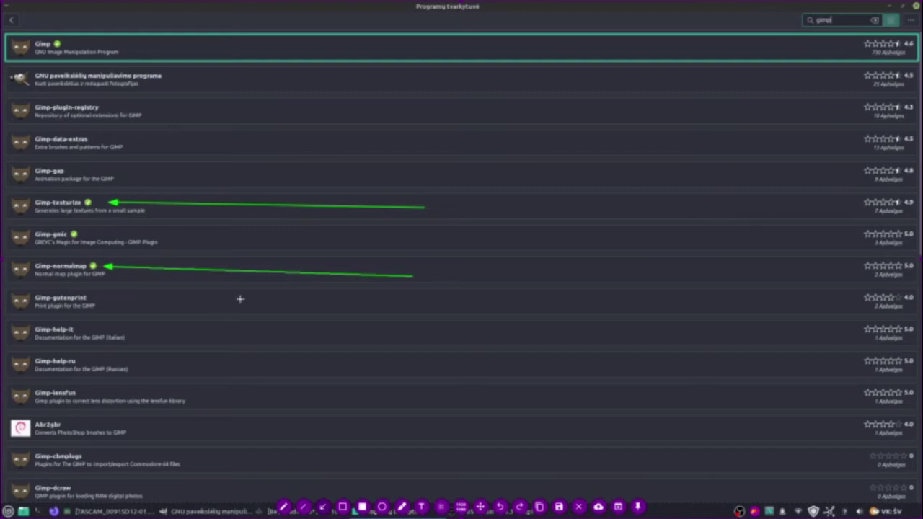
key(Escape)
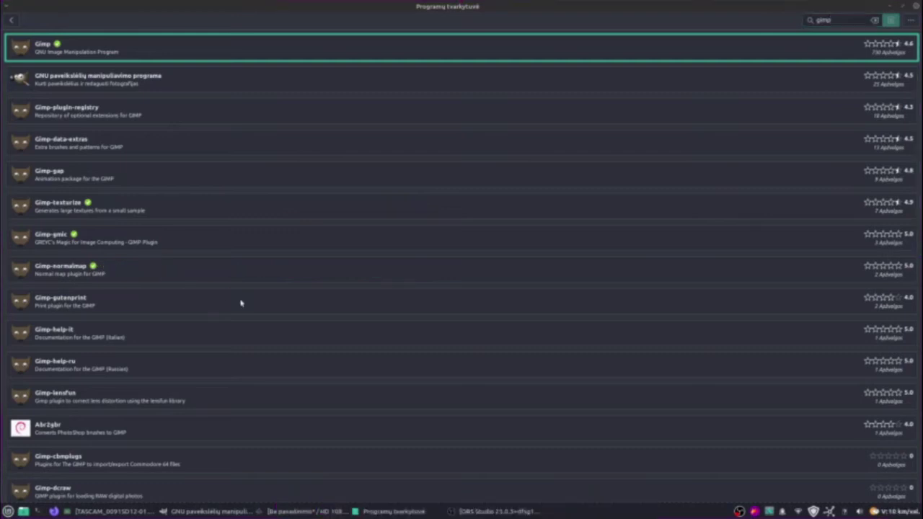
View the Gimp-normalmap details page, return to results, and clear the search
click(53, 269)
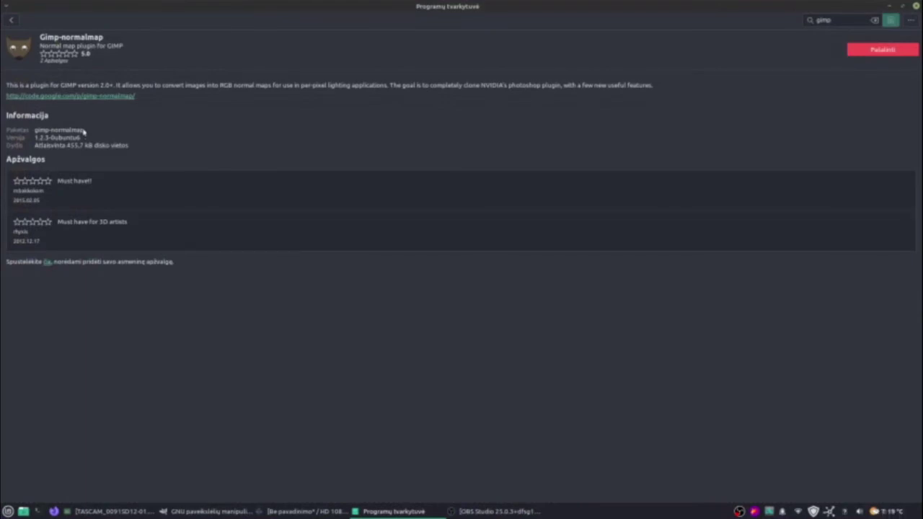
click(13, 25)
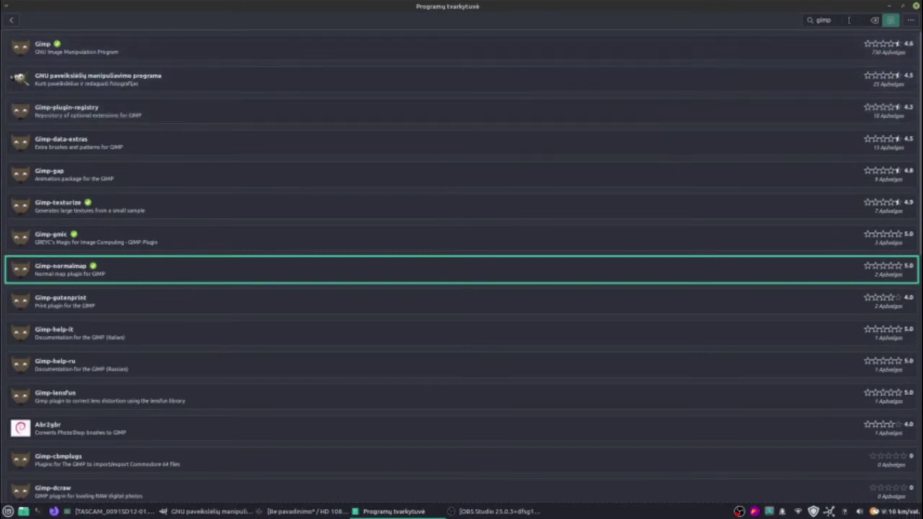
click(874, 21)
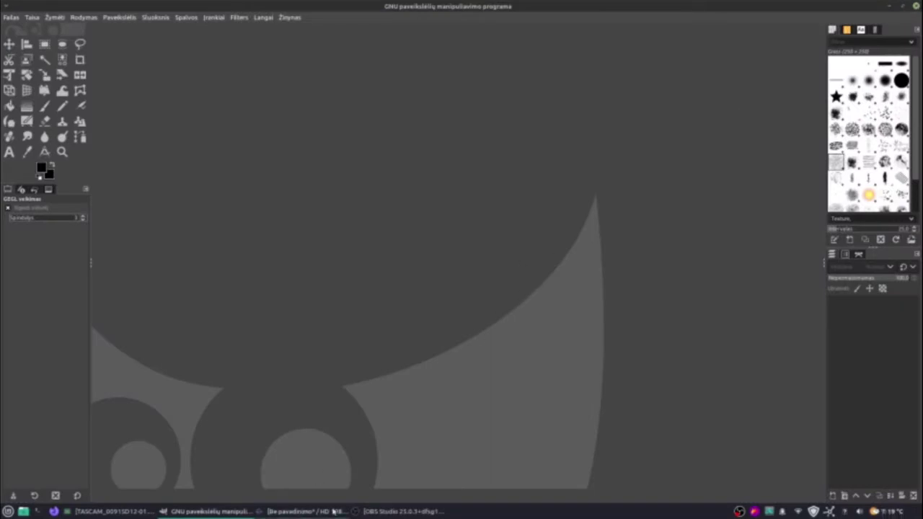
Pause the audio and drag 1620800819679.jpg from Atsiuntimai onto GIMP to open it
click(112, 511)
click(25, 255)
click(367, 9)
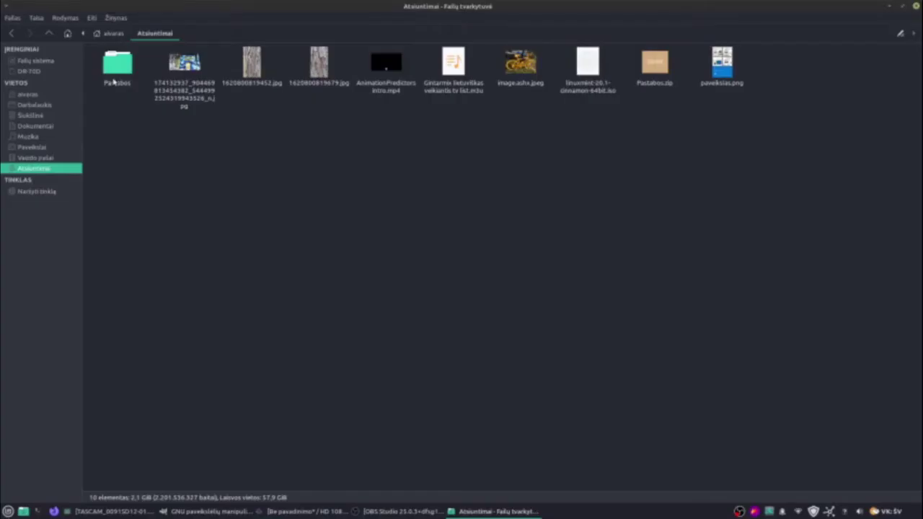
click(317, 71)
mouse_move(329, 66)
mouse_down()
mouse_move(213, 515)
mouse_move(286, 295)
mouse_up()
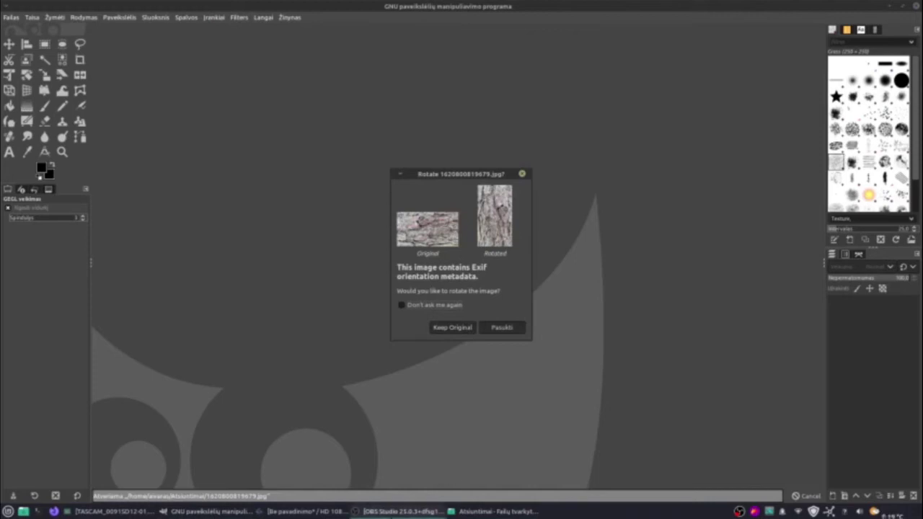
key(alt+Tab)
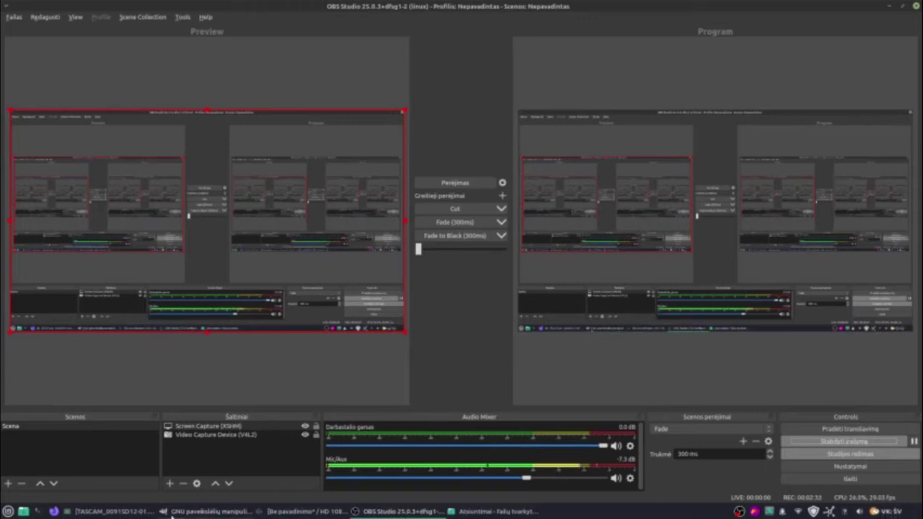
Minimize the media player and OBS Studio to reveal GIMP's Exif rotate prompt
click(112, 511)
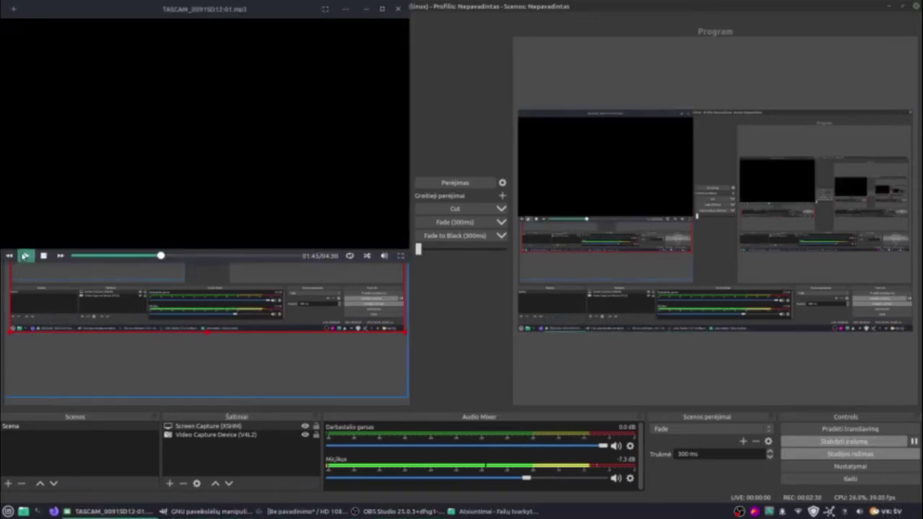
click(366, 10)
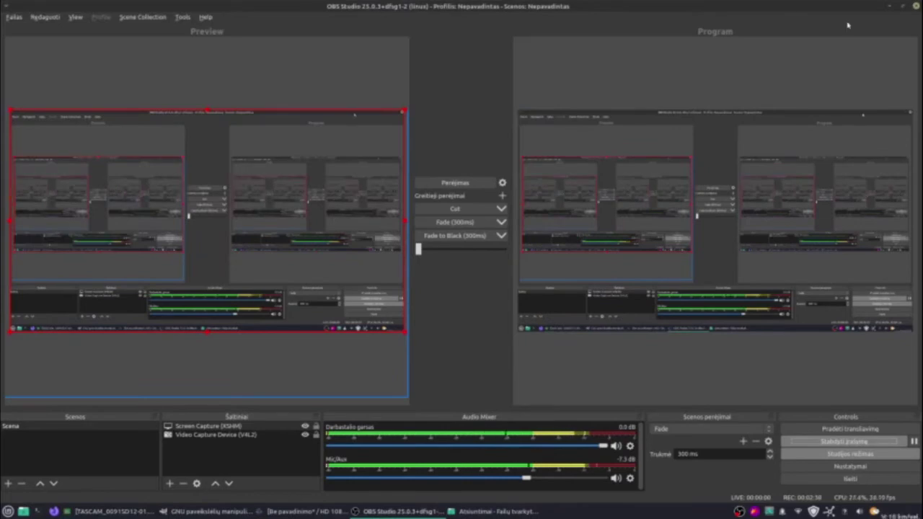
click(890, 7)
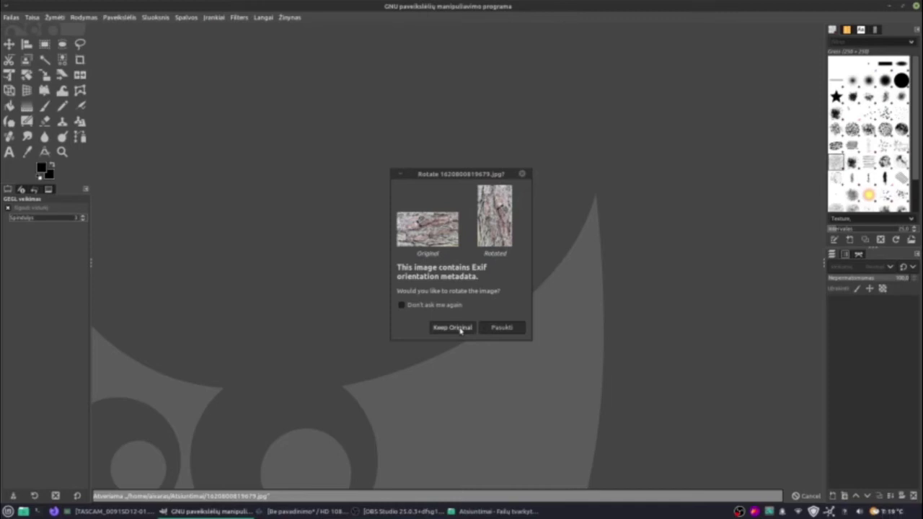
Answer the Exif orientation prompt to open the bark photo, then show the Filters menu
click(500, 327)
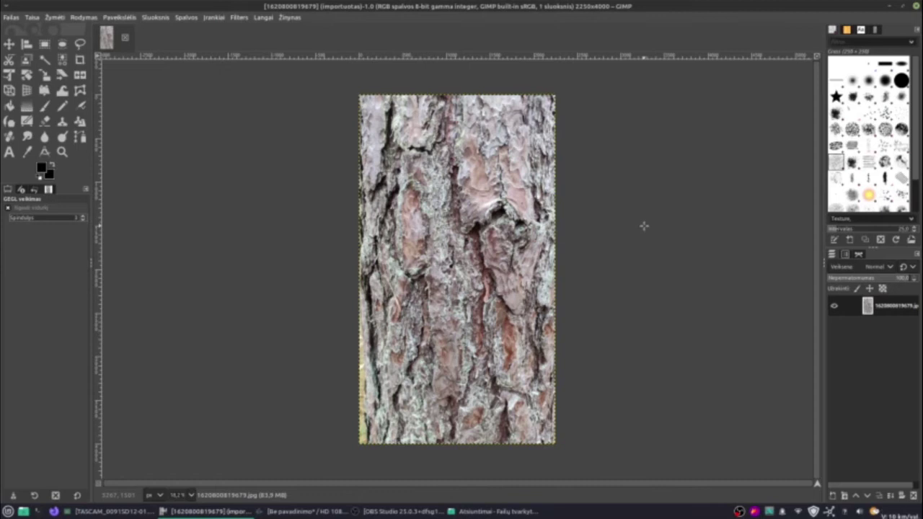
click(244, 20)
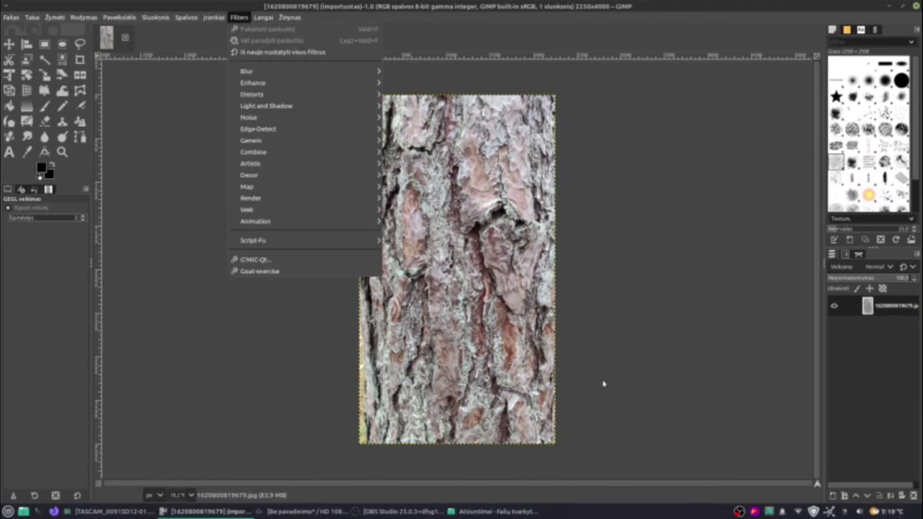
mouse_move(246, 186)
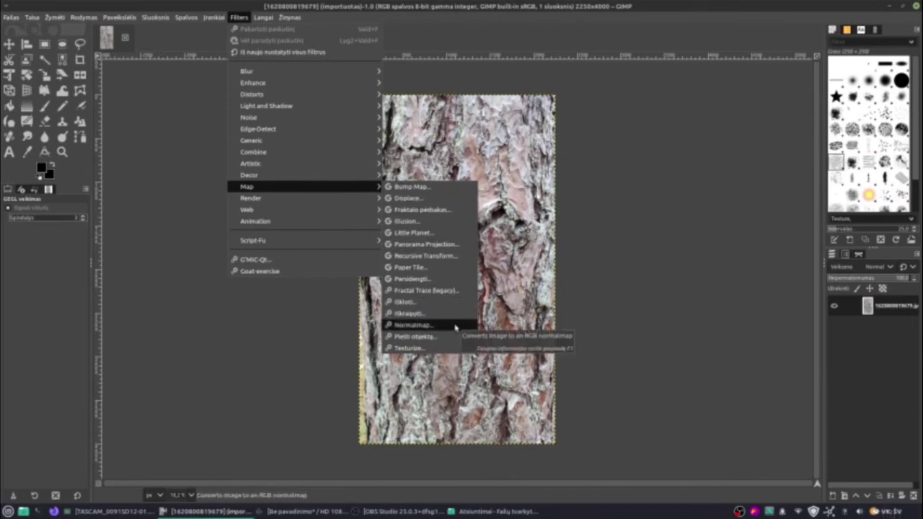
Apply Normalmap with raised Minimum Z, Scale 5, Wrap on, and Conversion None
click(455, 328)
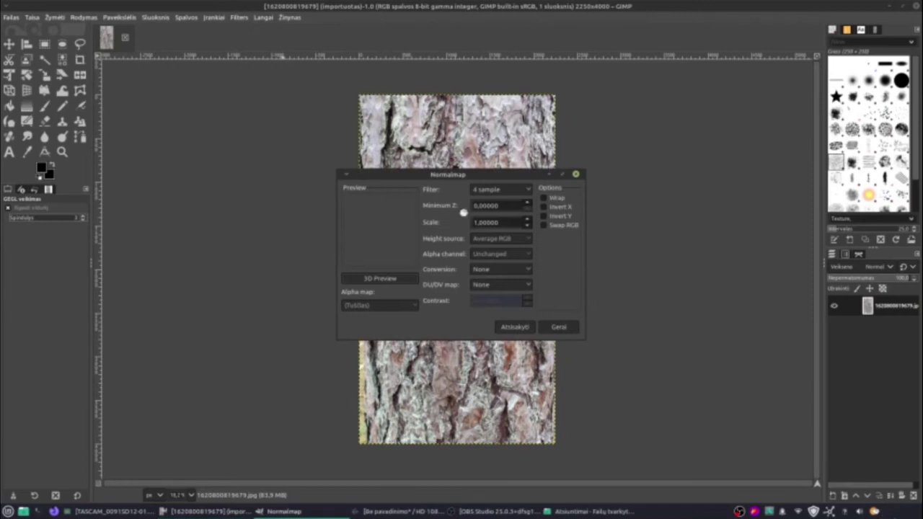
drag(457, 178, 223, 120)
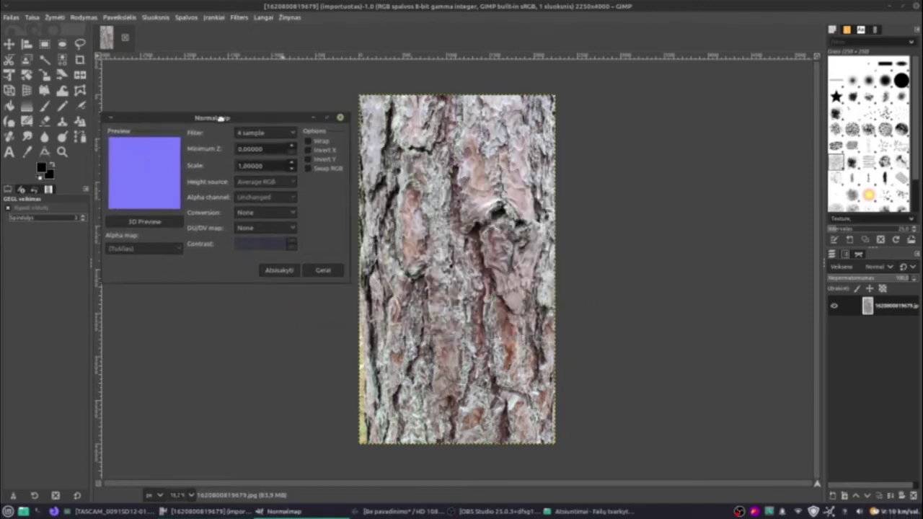
click(292, 146)
click(292, 162)
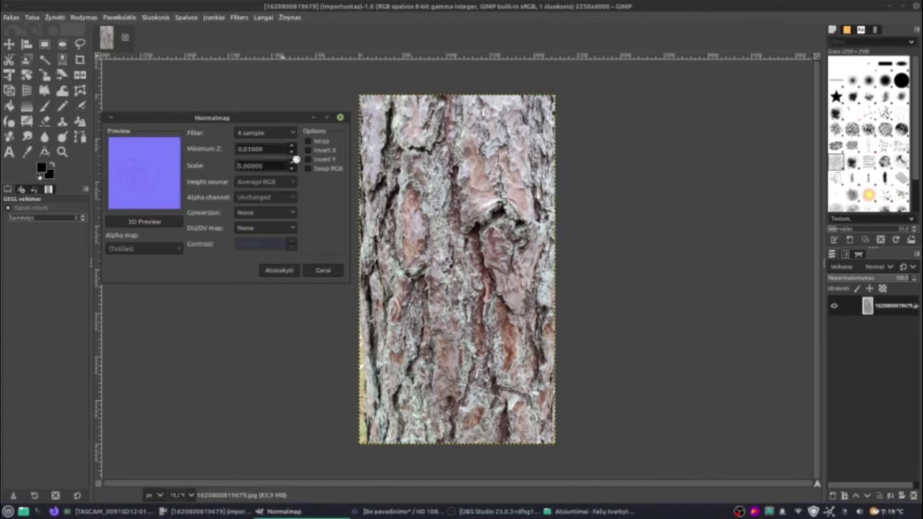
click(309, 142)
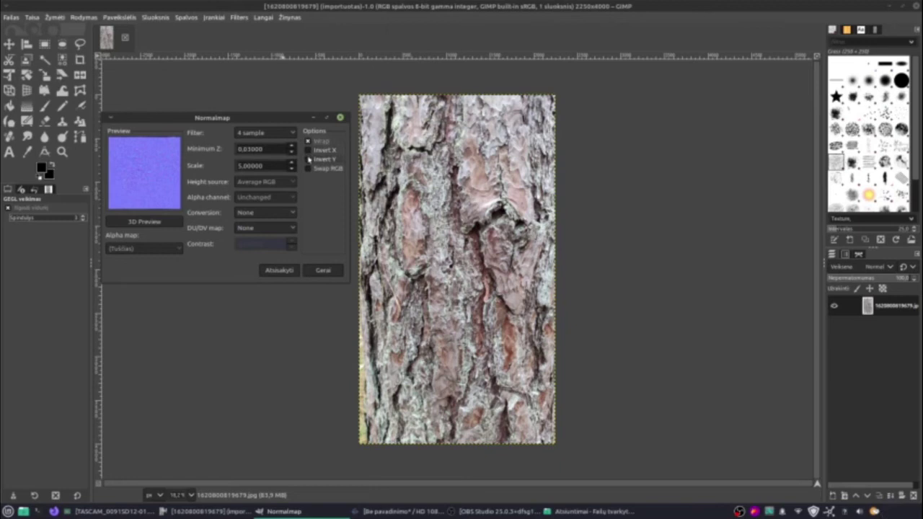
click(309, 169)
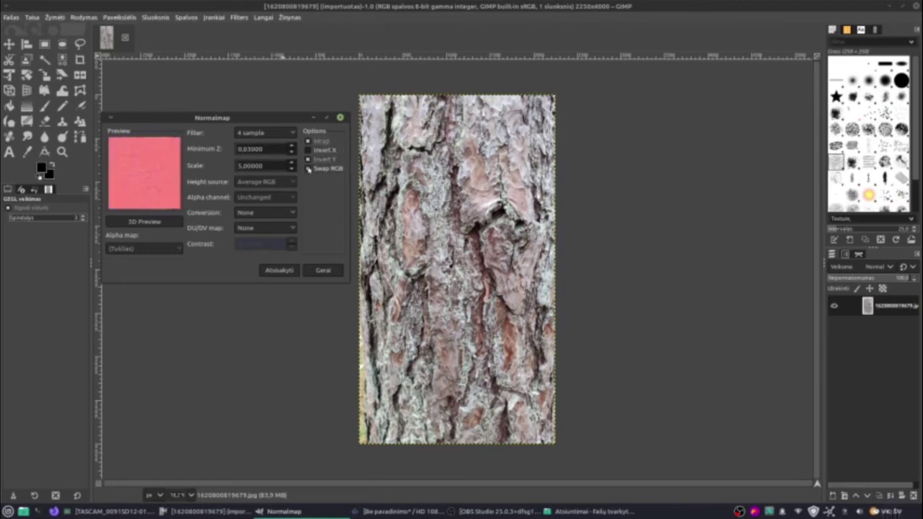
click(308, 169)
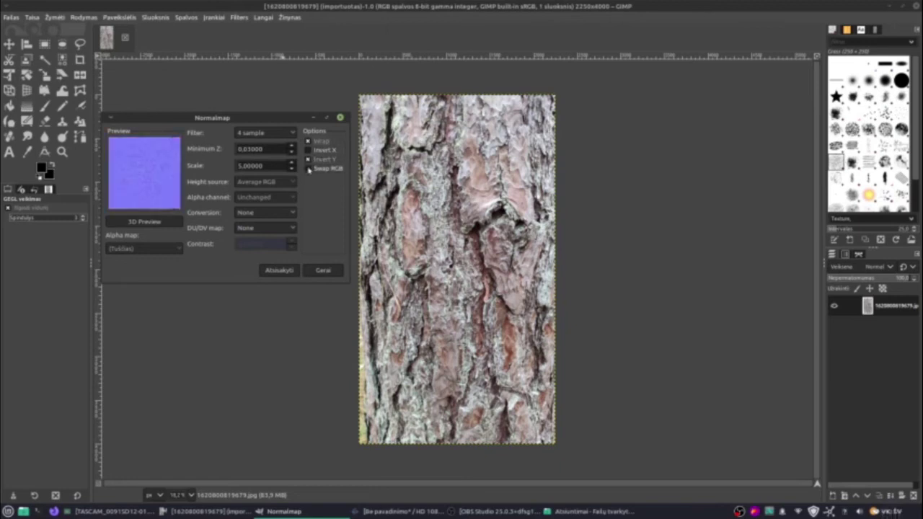
click(272, 214)
click(272, 217)
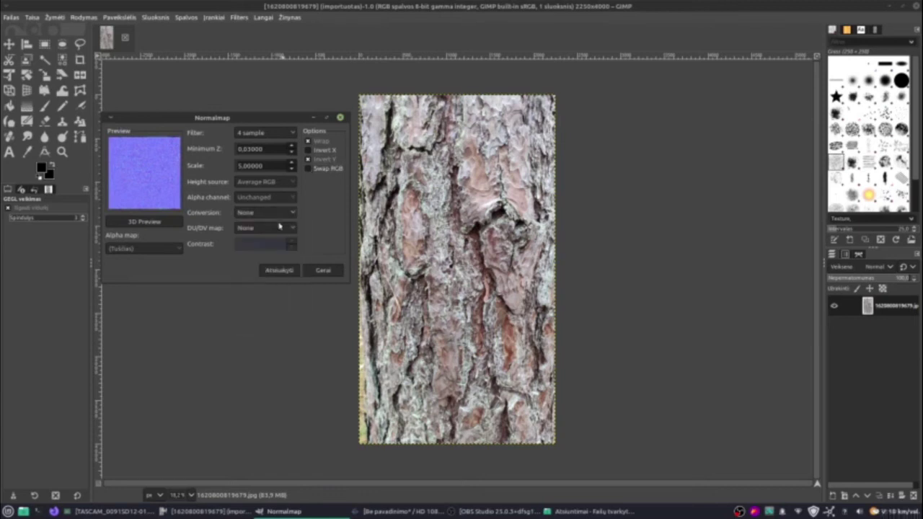
click(322, 271)
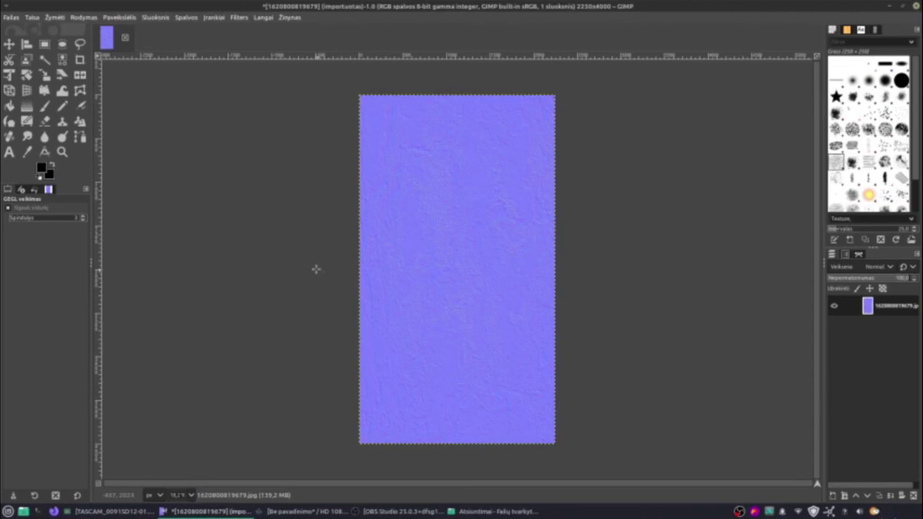
Export the image to Atsiuntimai as 1620800819679.png
click(10, 18)
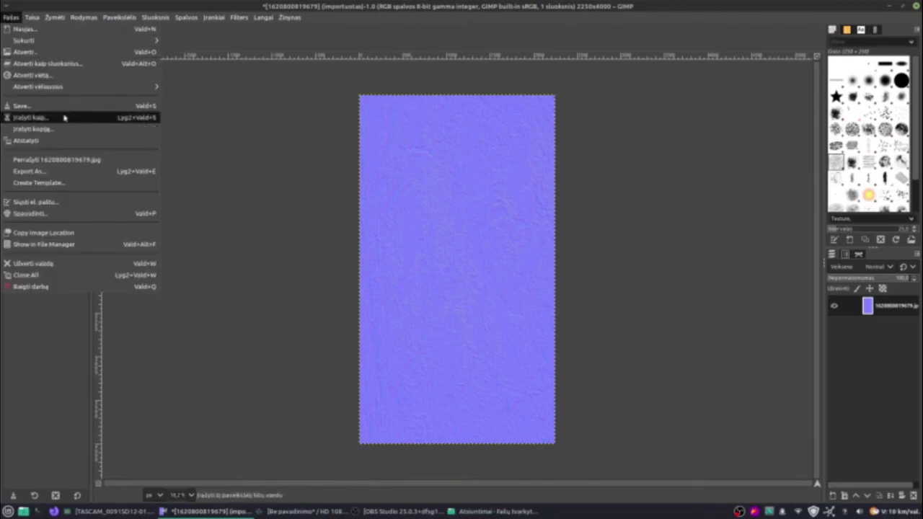
click(75, 171)
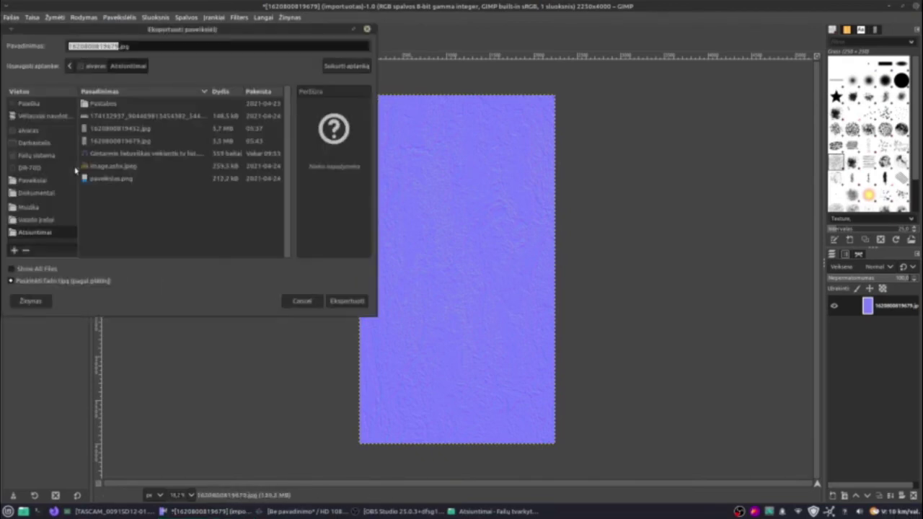
click(160, 47)
key(BackSpace)
key(BackSpace)
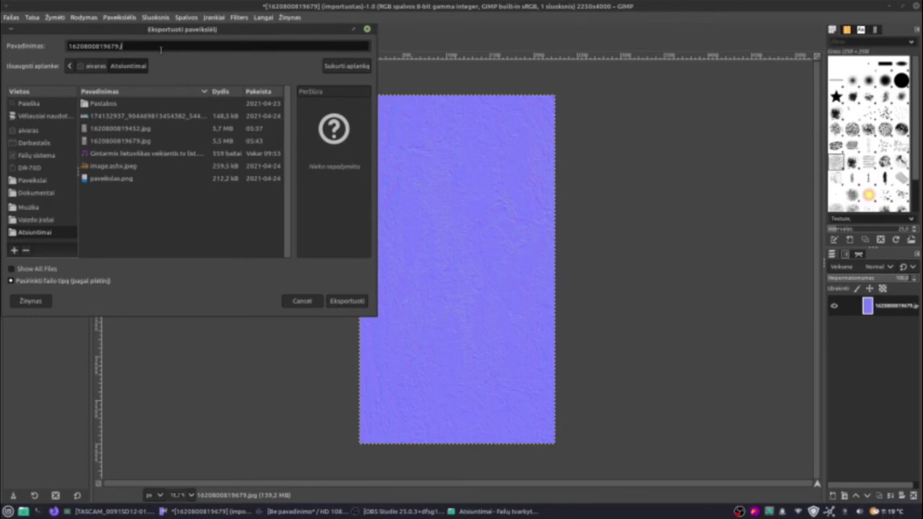
key(BackSpace)
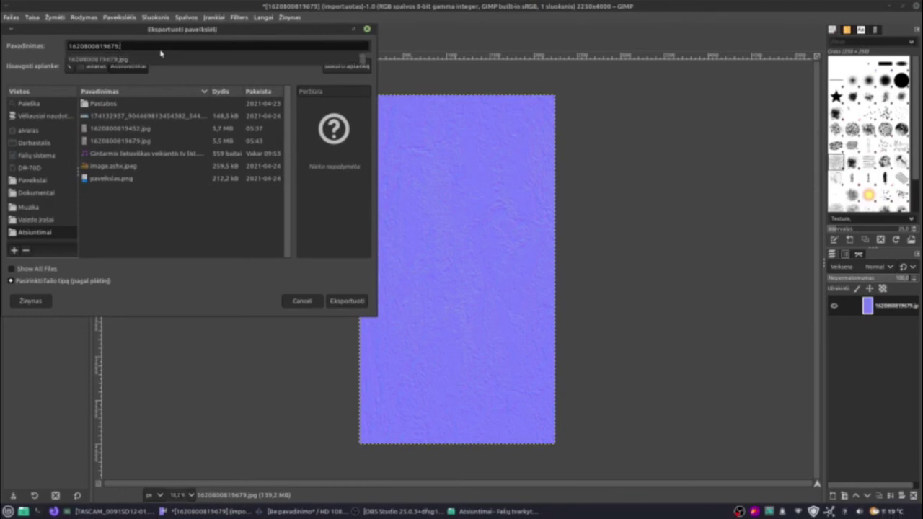
text(.png)
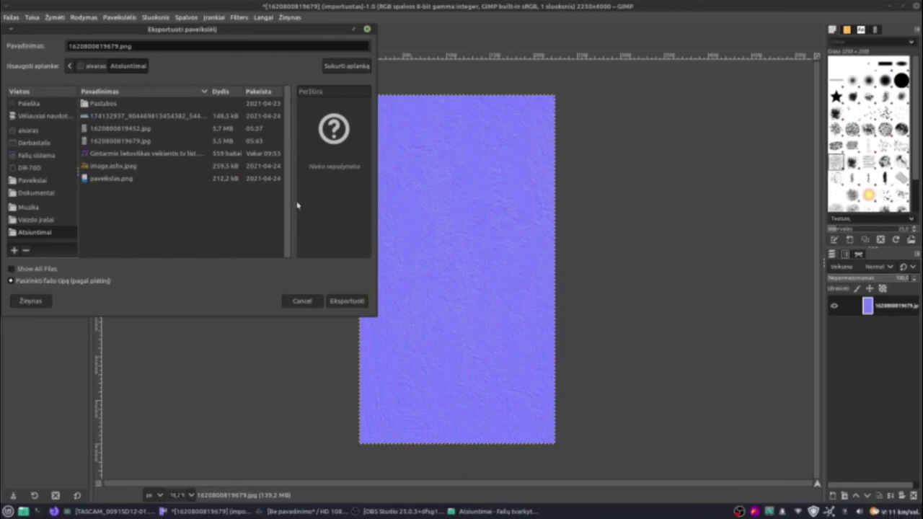
click(354, 303)
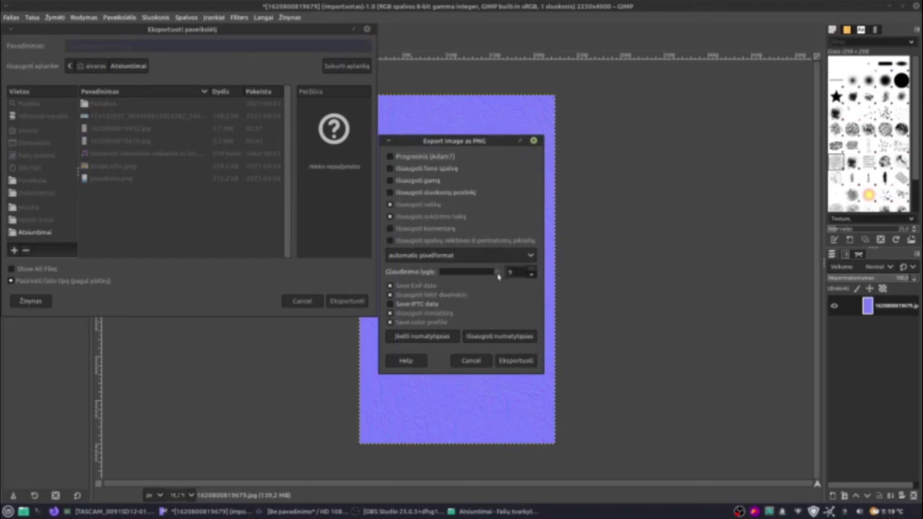
Set PNG compression level to 0 and screenshot the export options
drag(497, 276, 429, 269)
click(761, 514)
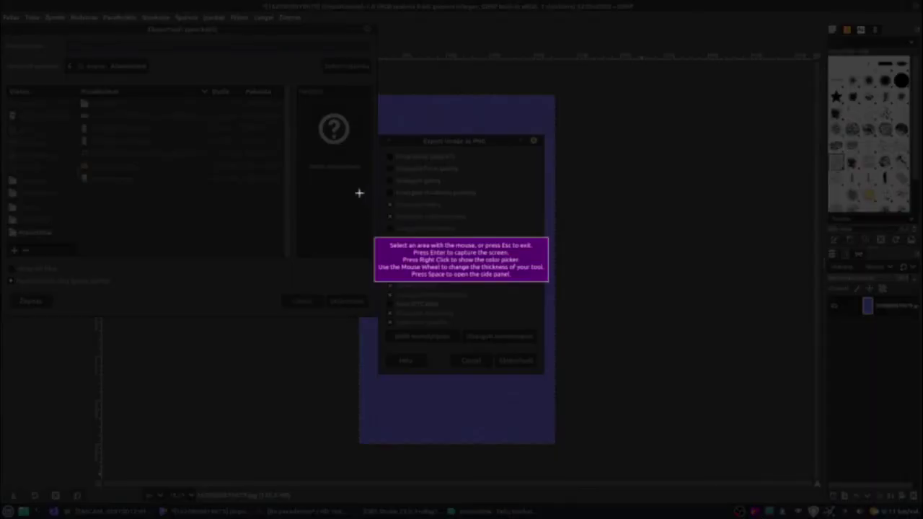
drag(343, 188, 602, 343)
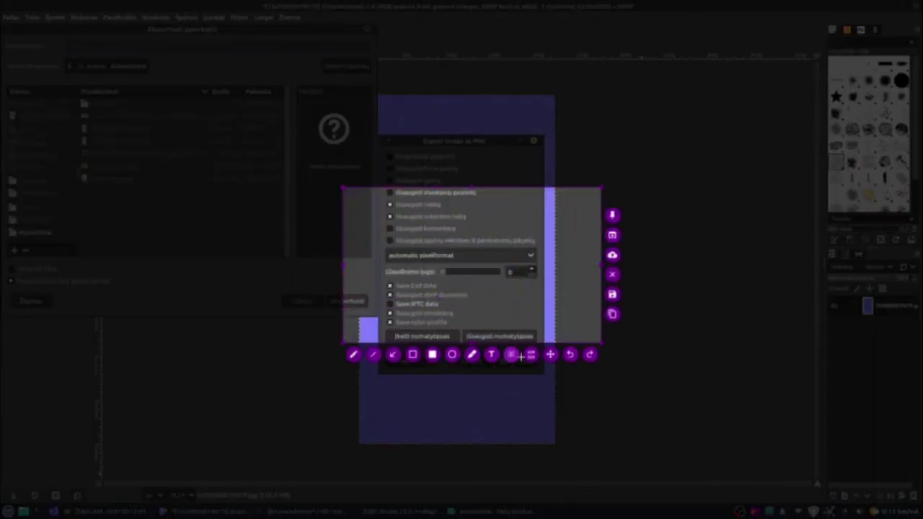
Close the capture, confirm the PNG export, and stop the OBS recording
click(612, 273)
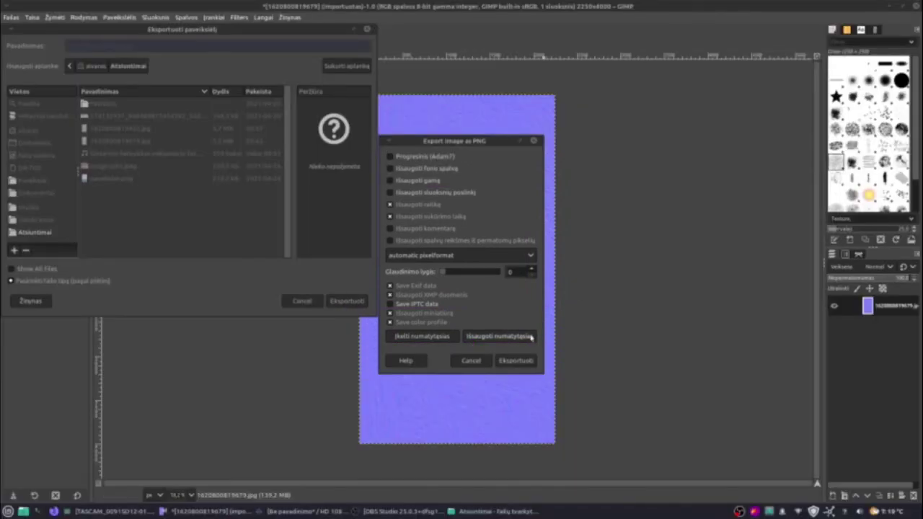
click(520, 359)
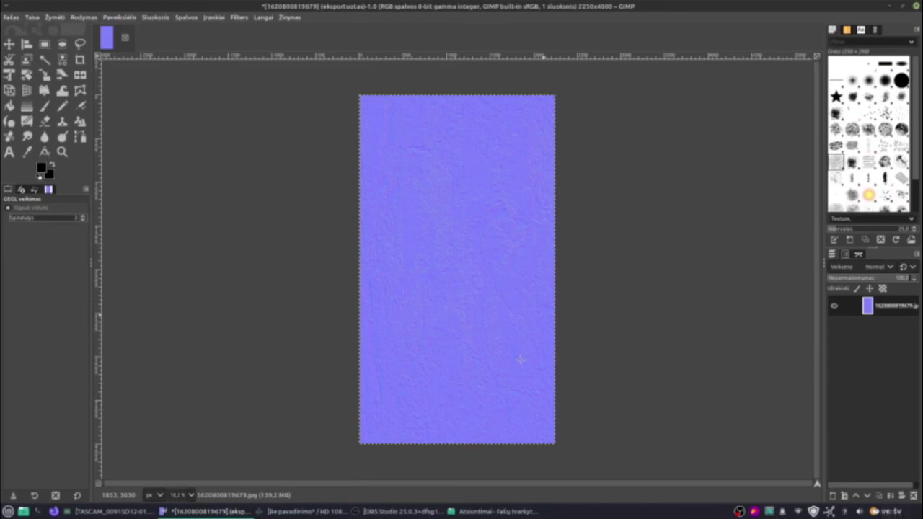
click(401, 511)
click(850, 441)
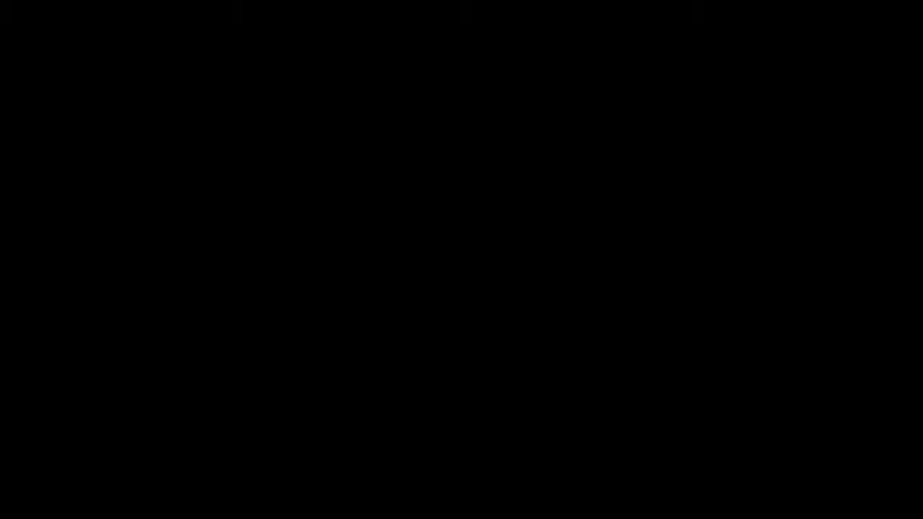